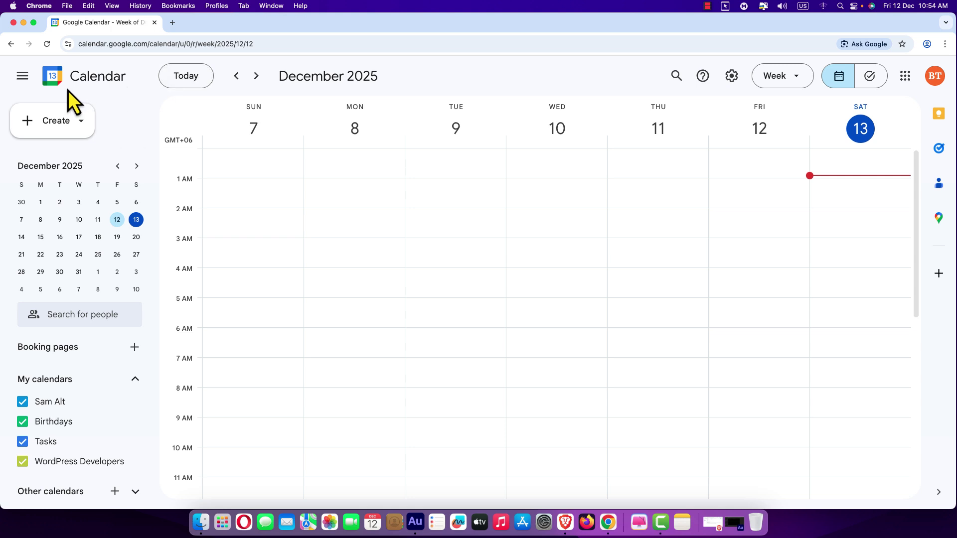
Create a new event with its full options open and title it "WordPress Meetup"
{"action": "left_click", "coordinate": [59, 128]}
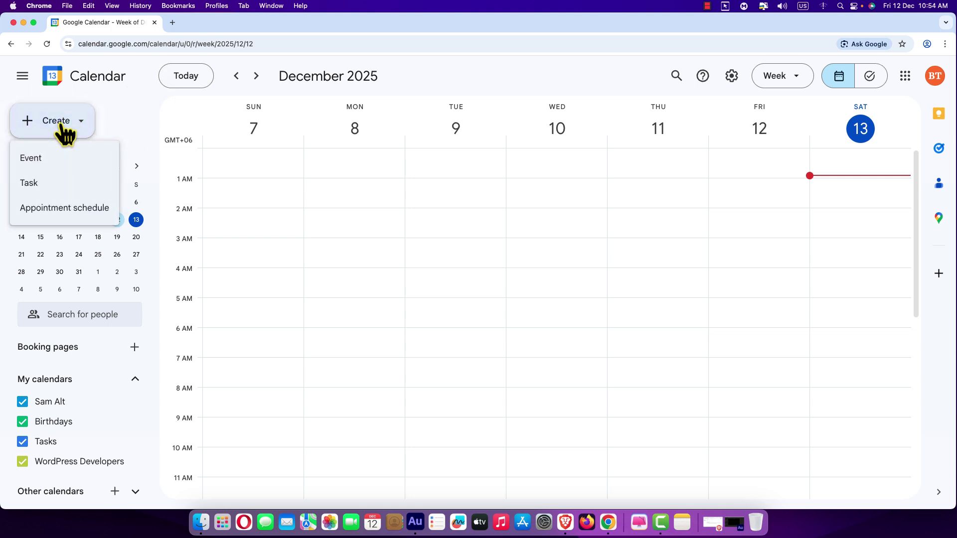
{"action": "left_click", "coordinate": [53, 159]}
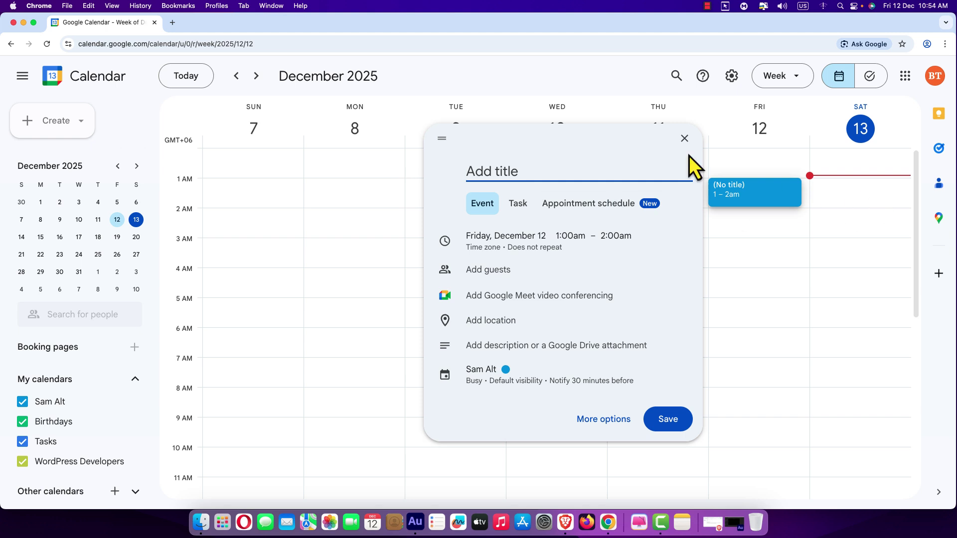
{"action": "left_click_drag", "start_coordinate": [567, 149], "coordinate": [441, 126]}
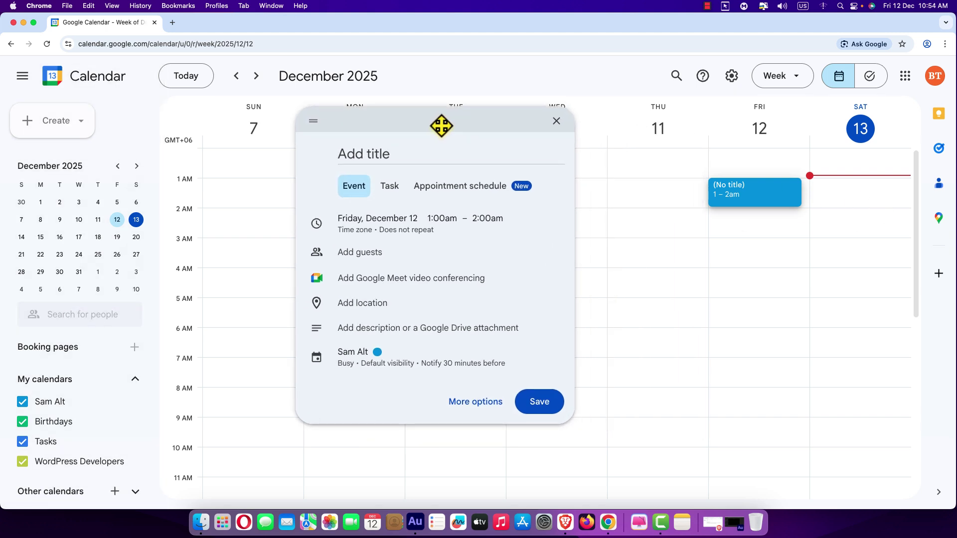
{"action": "left_click", "coordinate": [481, 406]}
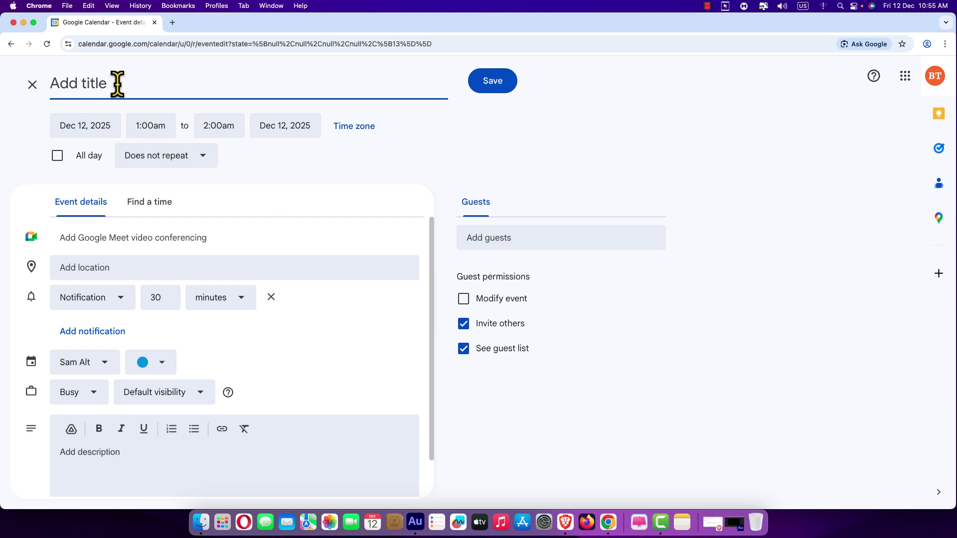
{"action": "type", "text": "W"}
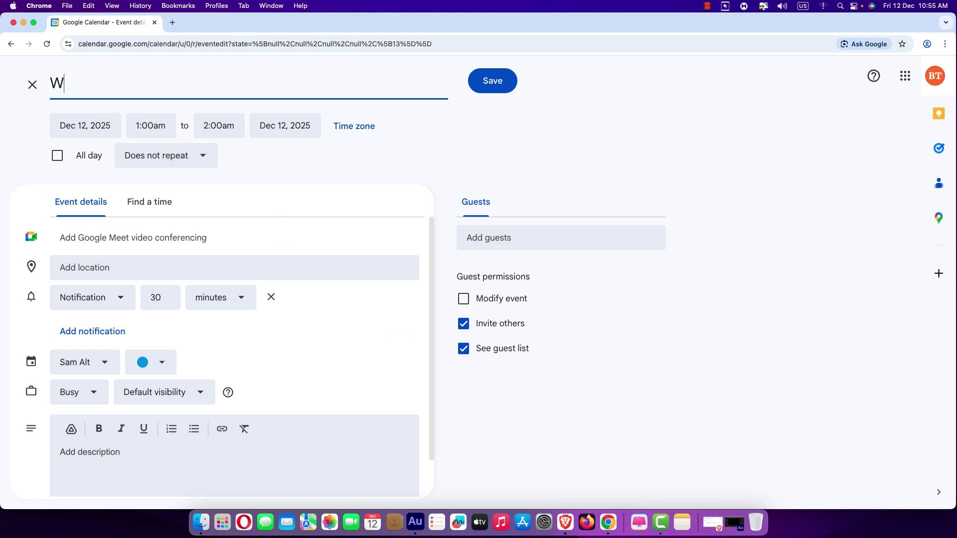
{"action": "type", "text": "ordPress Meetup"}
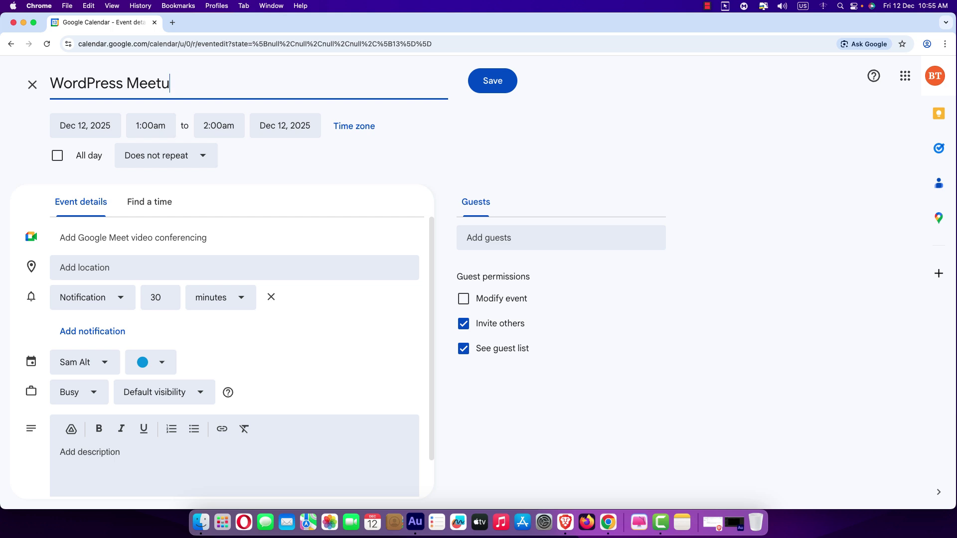
Set the event's date to Dec 14, 2025 and its start time to 3:00pm
{"action": "left_click", "coordinate": [91, 127]}
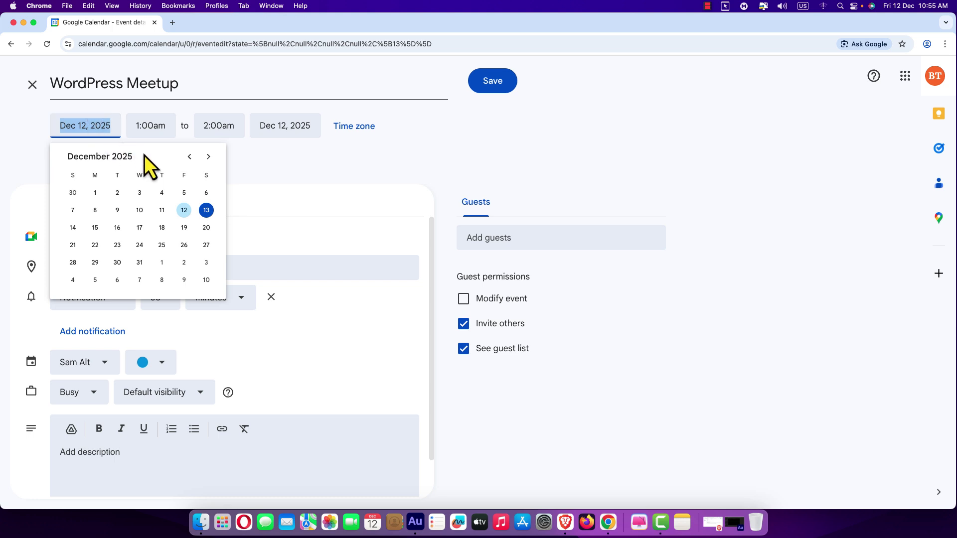
{"action": "left_click", "coordinate": [72, 228]}
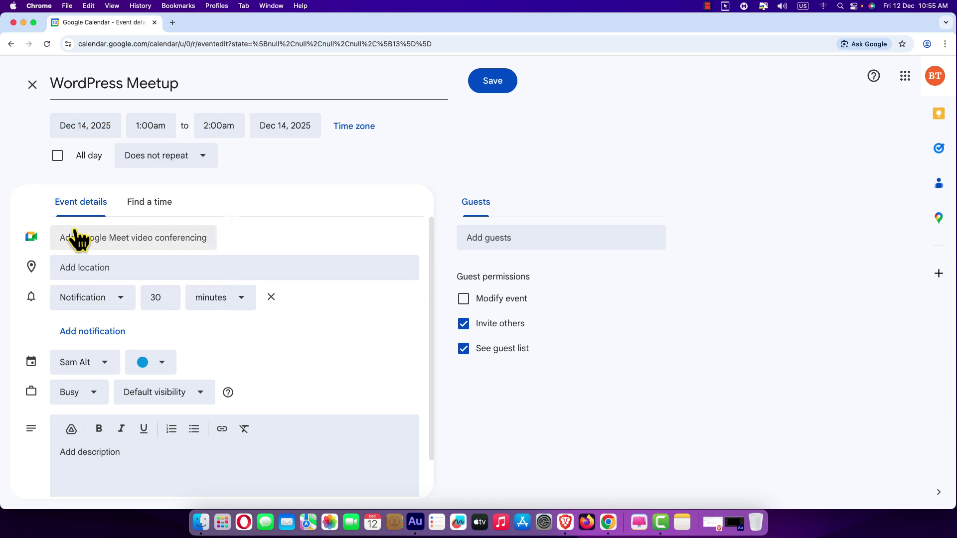
{"action": "left_click", "coordinate": [155, 126]}
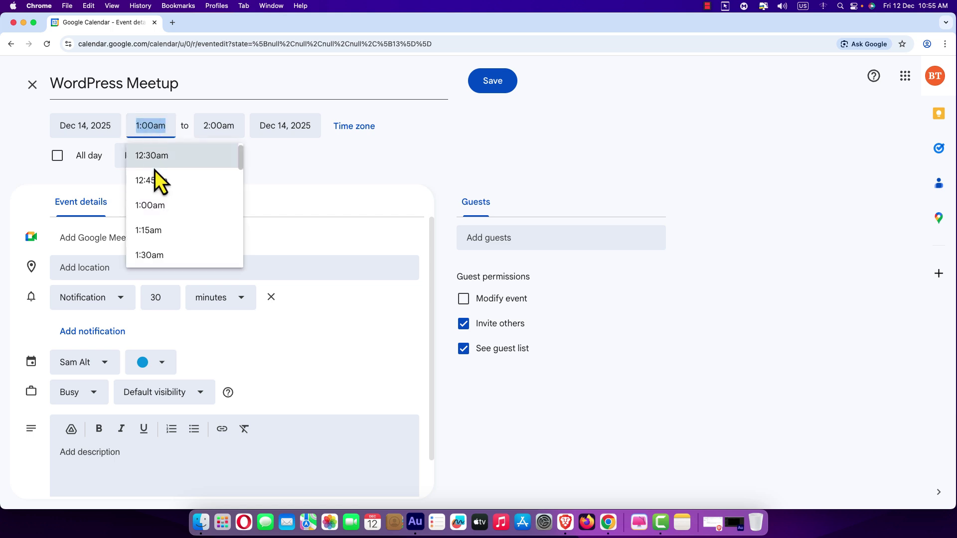
{"action": "scroll", "coordinate": [154, 197], "scroll_direction": "down", "scroll_amount": 5}
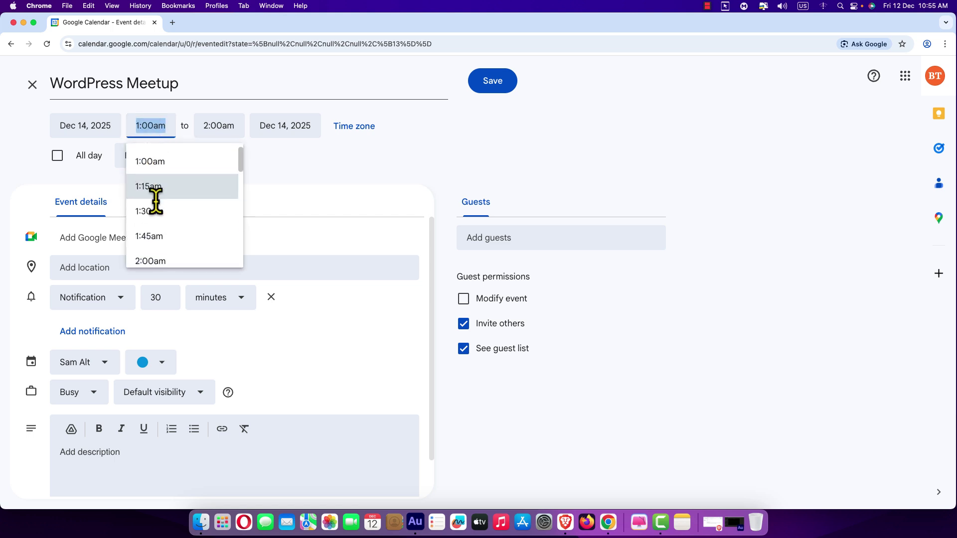
{"action": "scroll", "coordinate": [175, 199], "scroll_direction": "down", "scroll_amount": 20}
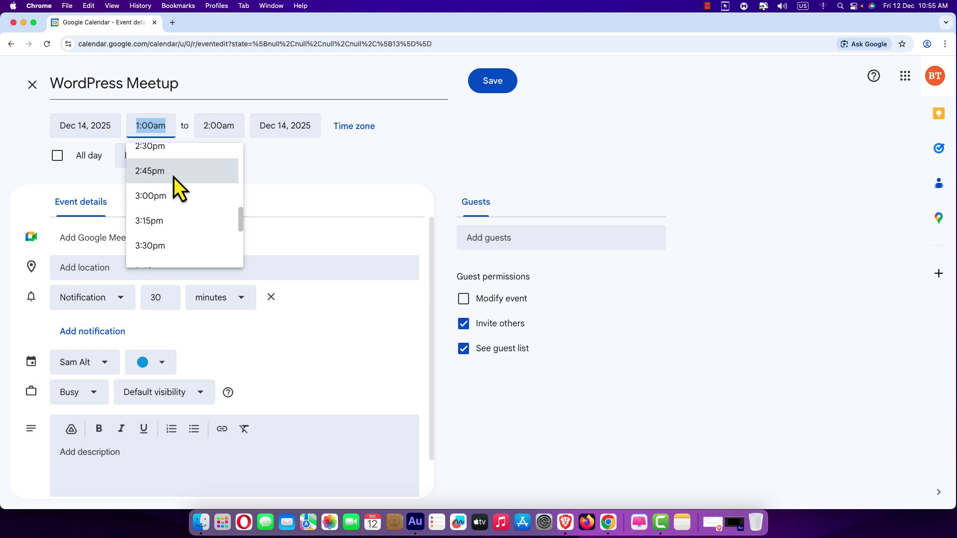
{"action": "left_click", "coordinate": [167, 196]}
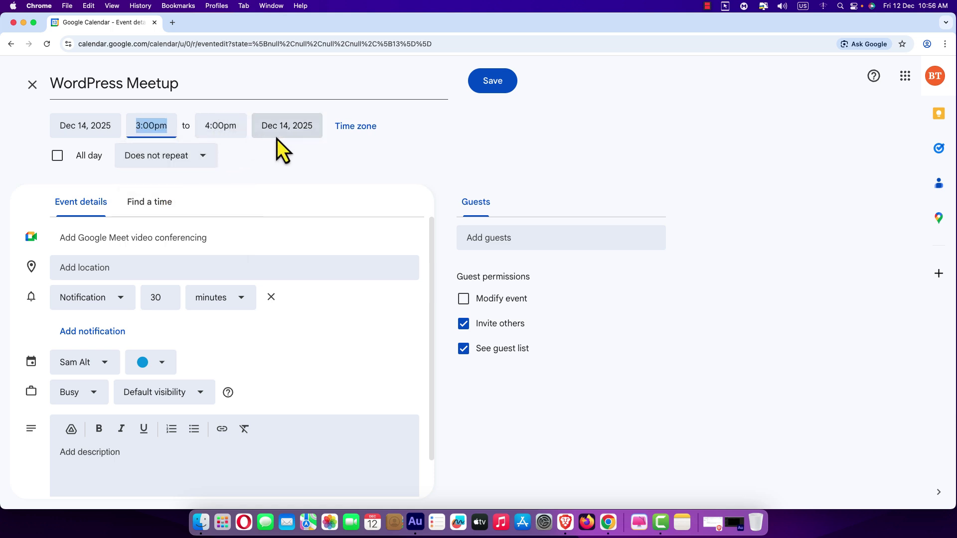
Confirm (GMT+06:00) Bangladesh Standard Time as the event's time zone, and look over the available repeat options
{"action": "left_click", "coordinate": [361, 130]}
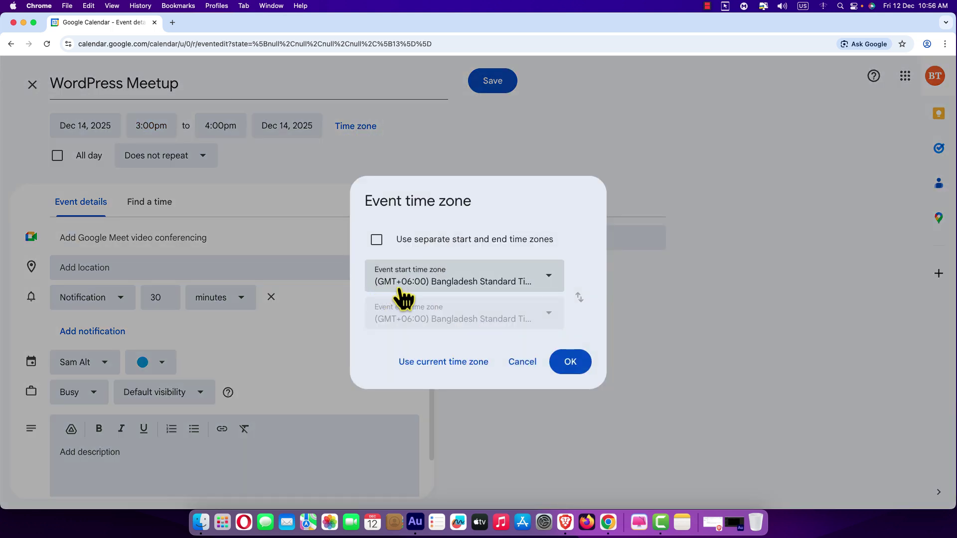
{"action": "left_click", "coordinate": [570, 363]}
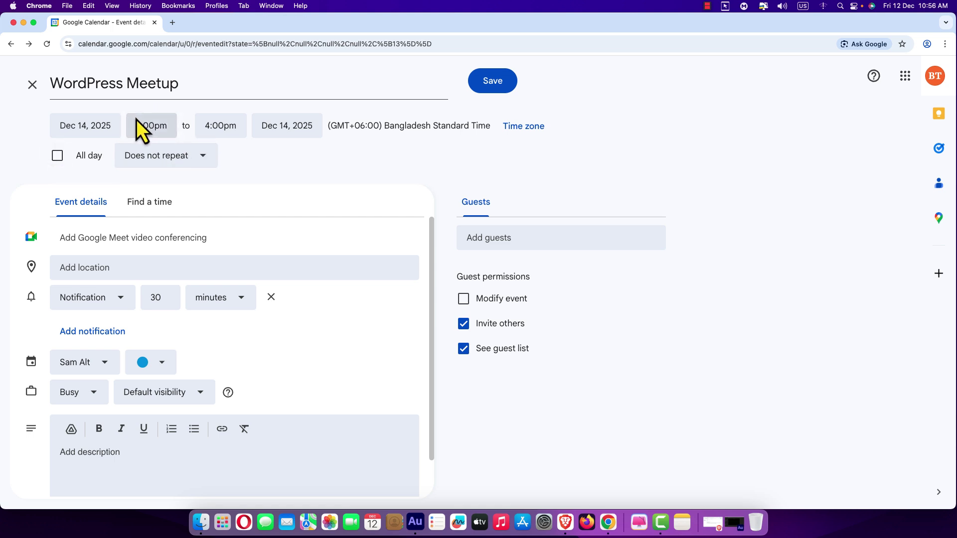
{"action": "left_click", "coordinate": [206, 161]}
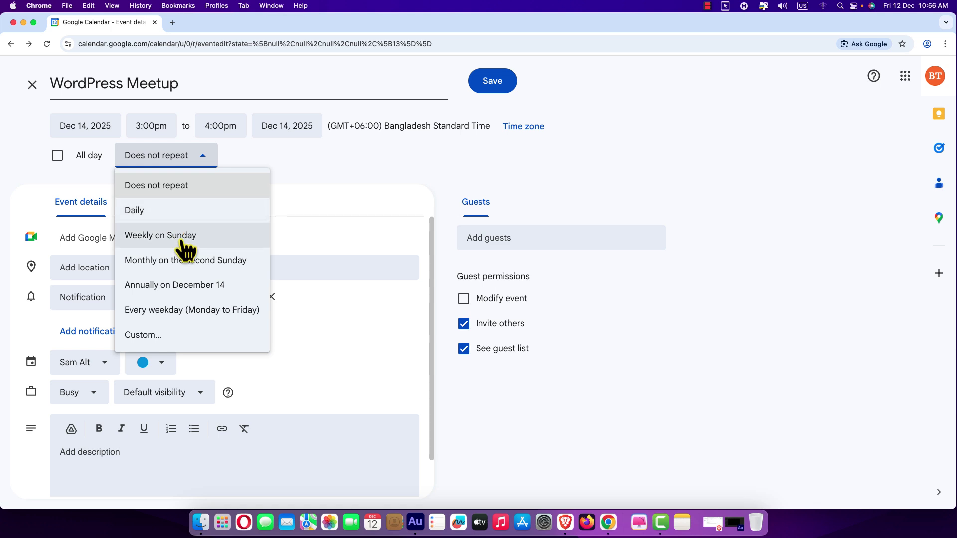
{"action": "left_click", "coordinate": [294, 170]}
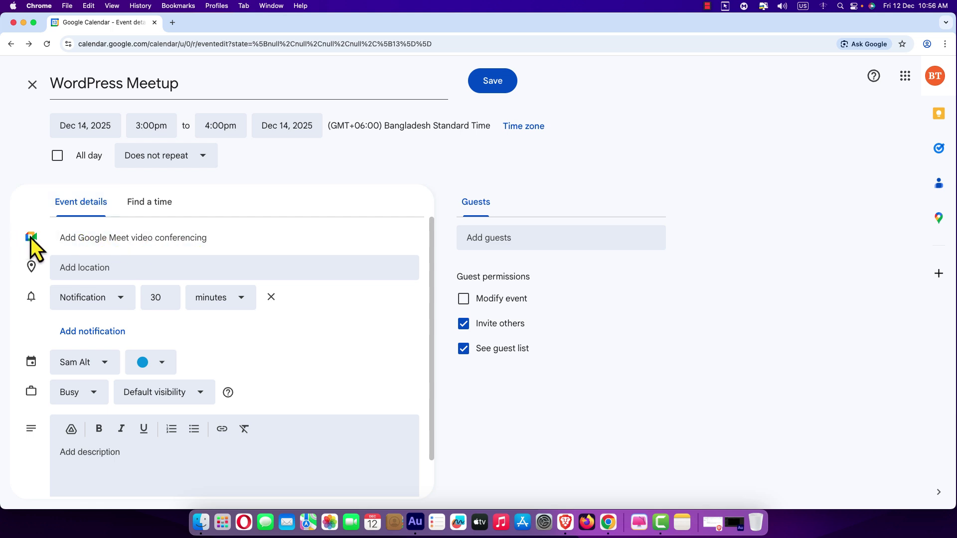
Add Google Meet video conferencing to the event and view its video call options without changing them
{"action": "left_click", "coordinate": [106, 237]}
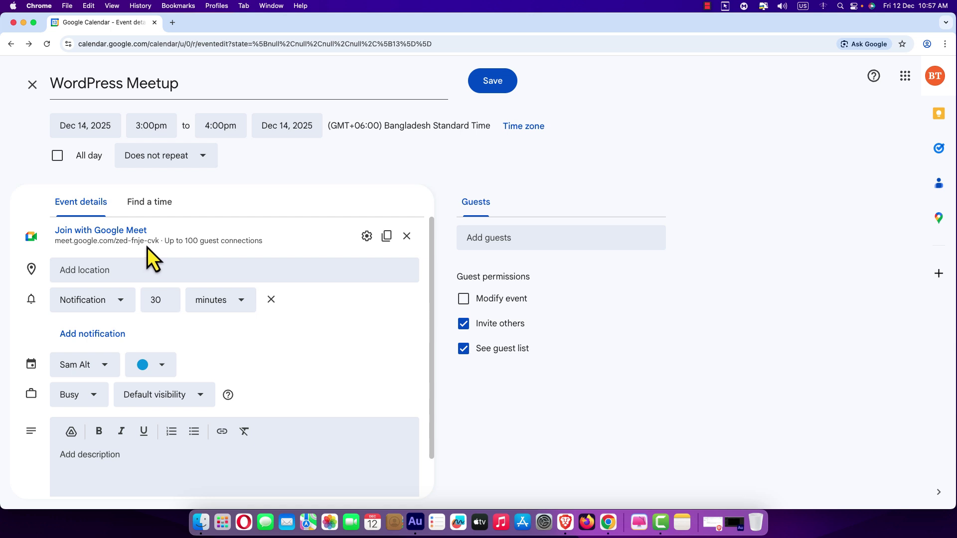
{"action": "left_click", "coordinate": [367, 236]}
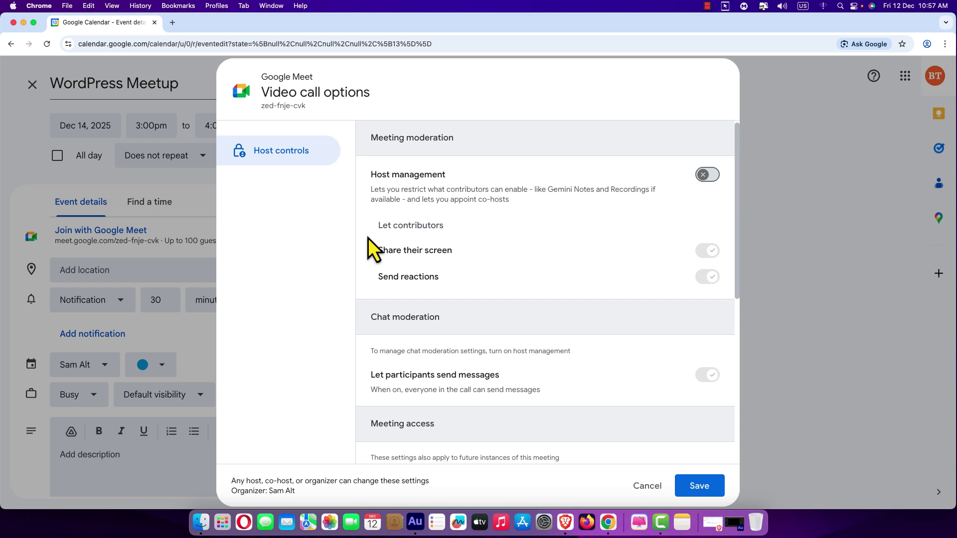
{"action": "left_click", "coordinate": [646, 489]}
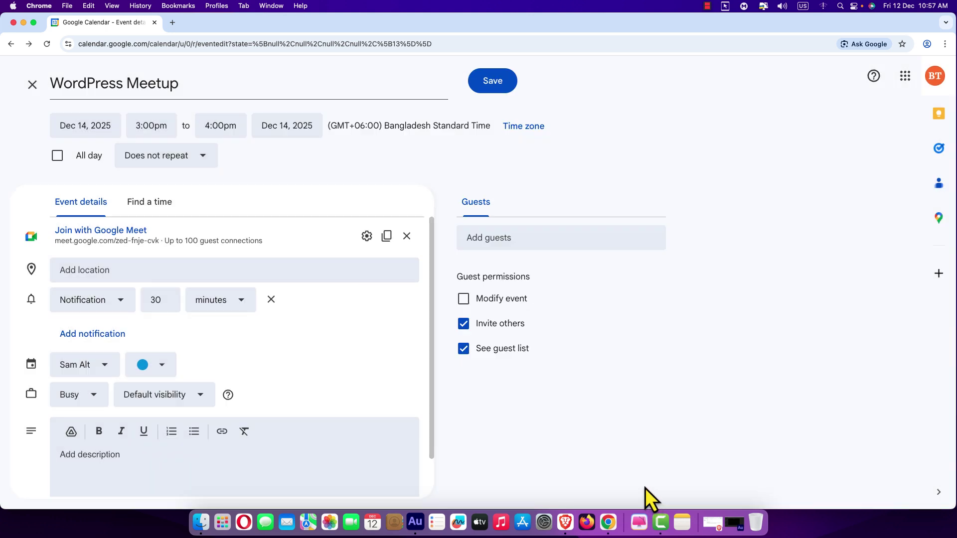
Search for "lanebrook" as the event location and choose the second suggested address
{"action": "left_click", "coordinate": [71, 271]}
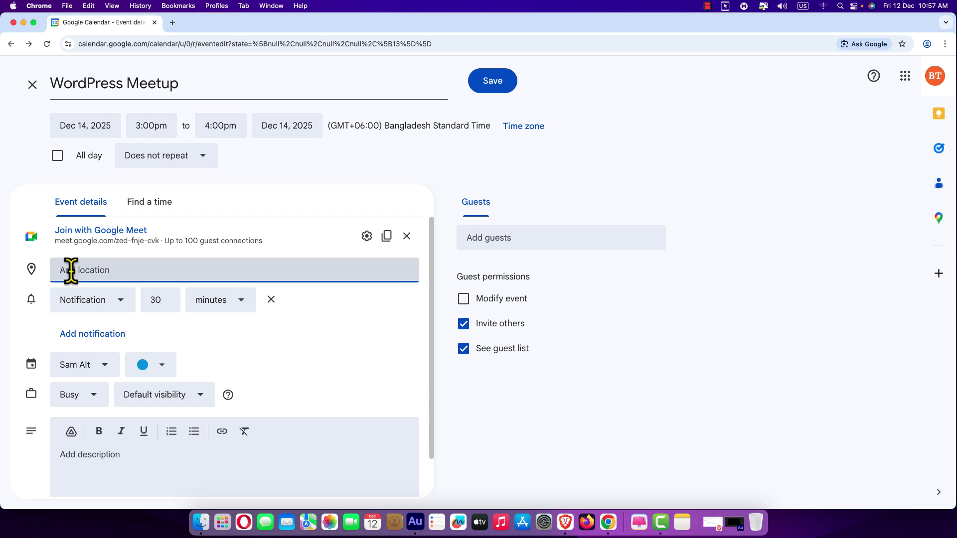
{"action": "type", "text": "lanebrook"}
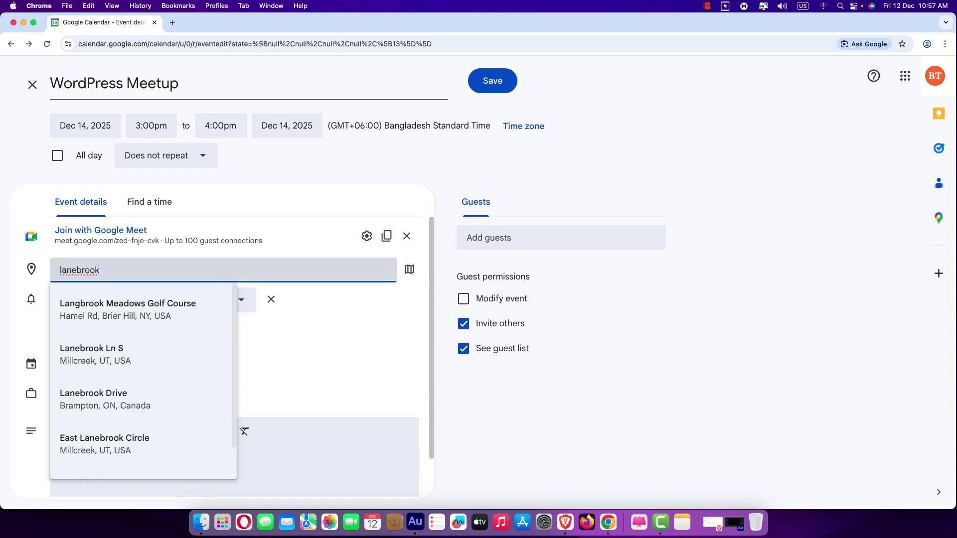
{"action": "left_click", "coordinate": [128, 364]}
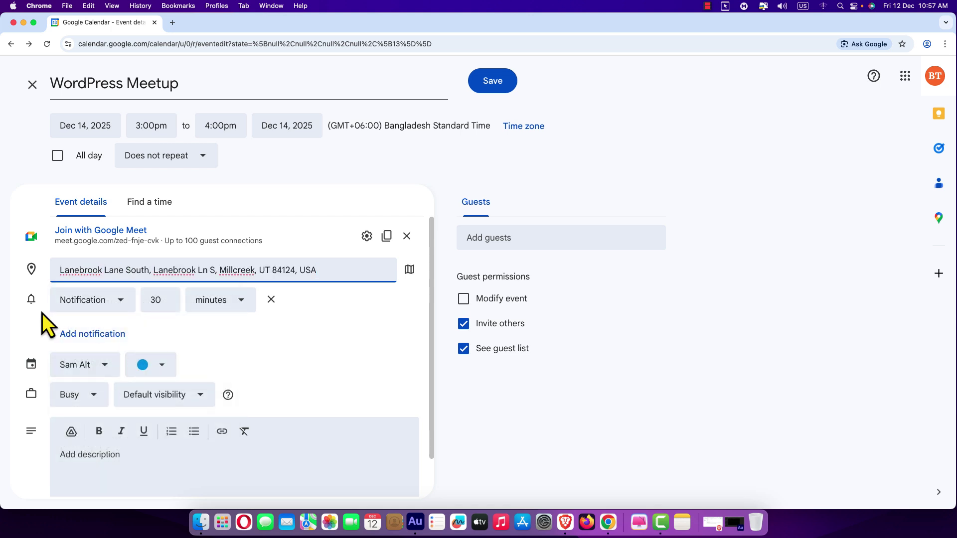
{"action": "left_click", "coordinate": [157, 304]}
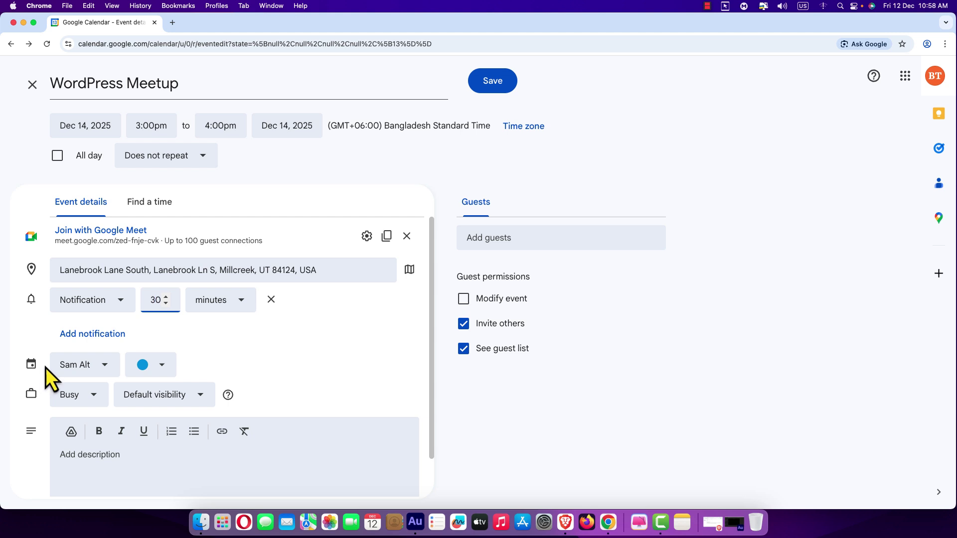
Assign the event to the WordPress Developers calendar and give it the dark grey colour
{"action": "left_click", "coordinate": [106, 377]}
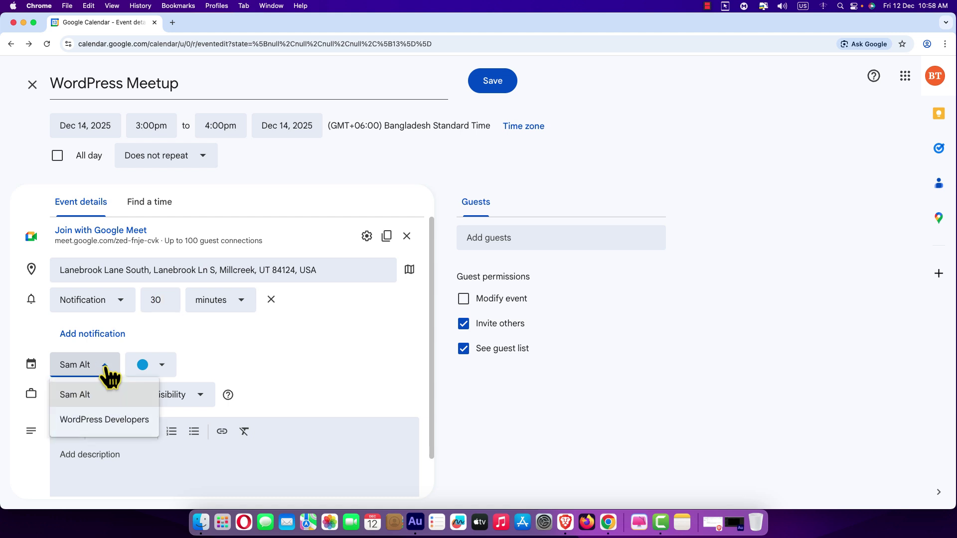
{"action": "left_click", "coordinate": [103, 422]}
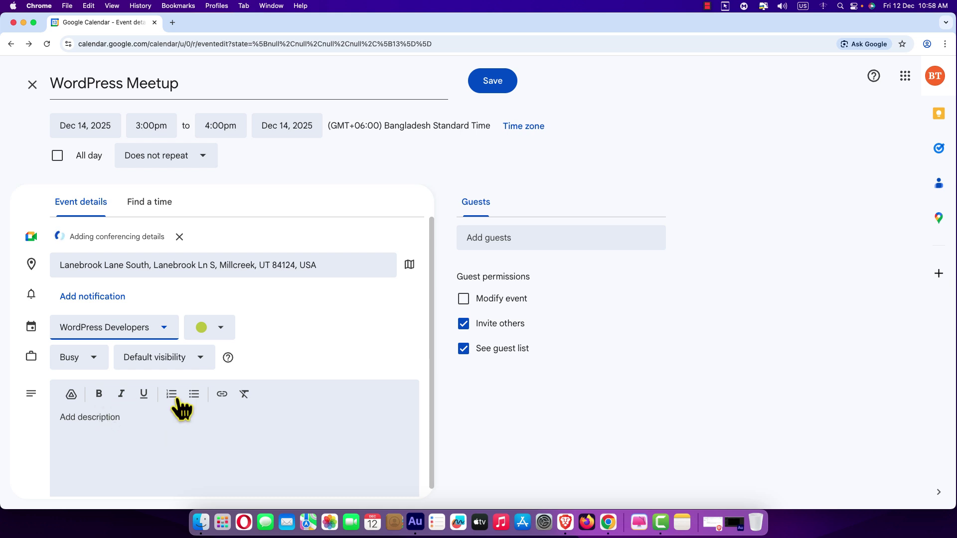
{"action": "left_click", "coordinate": [212, 336]}
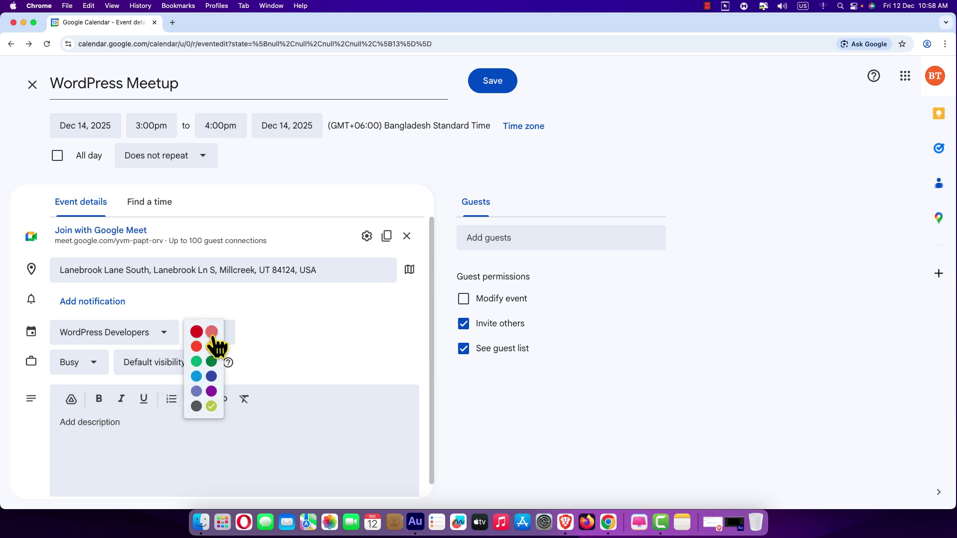
{"action": "left_click", "coordinate": [198, 405]}
Set the event's availability to Free
{"action": "left_click", "coordinate": [96, 368]}
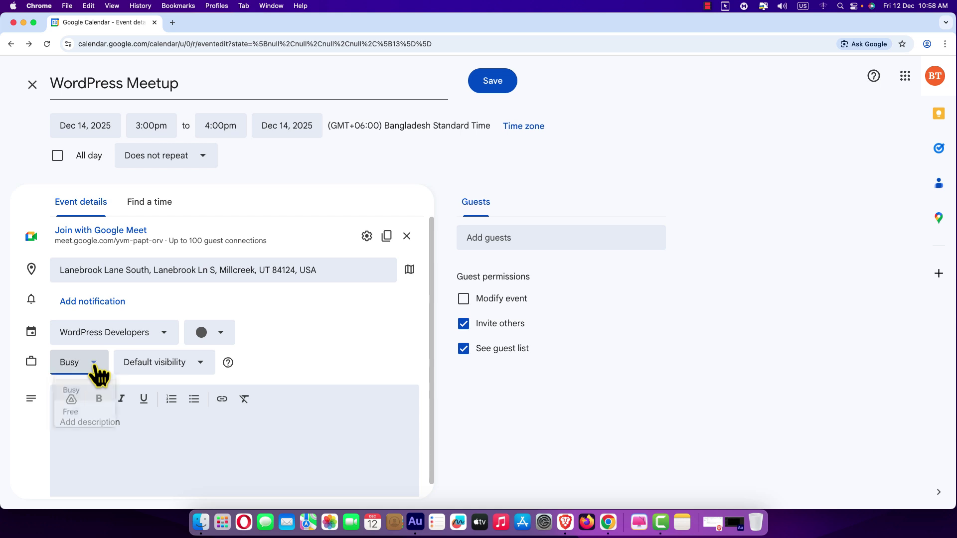
{"action": "left_click", "coordinate": [94, 418]}
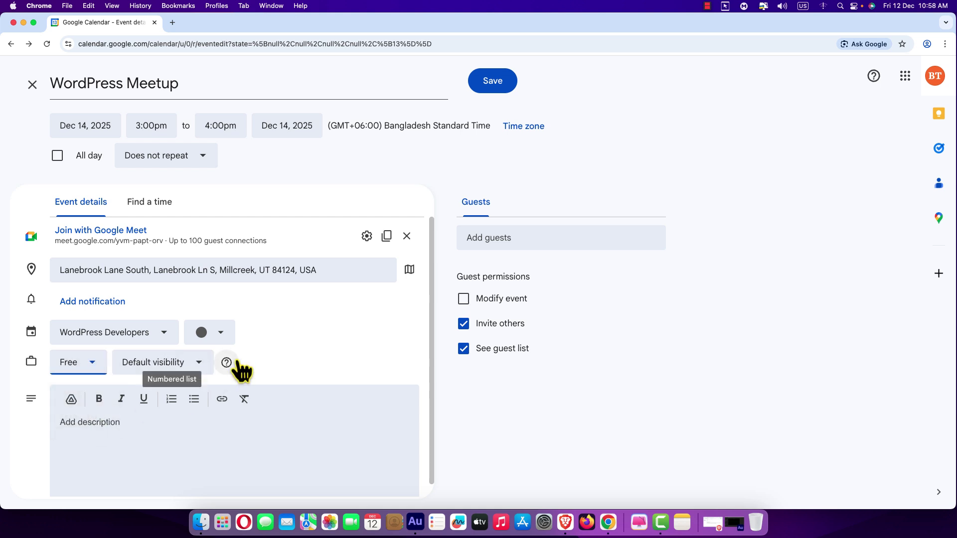
Try Public visibility for the event, and set it back to Default visibility
{"action": "left_click", "coordinate": [206, 371]}
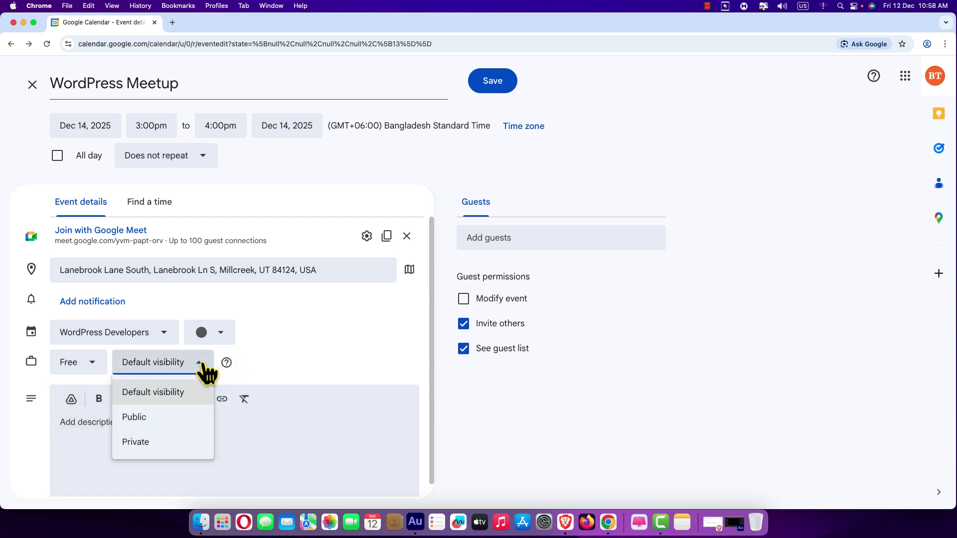
{"action": "left_click", "coordinate": [172, 424]}
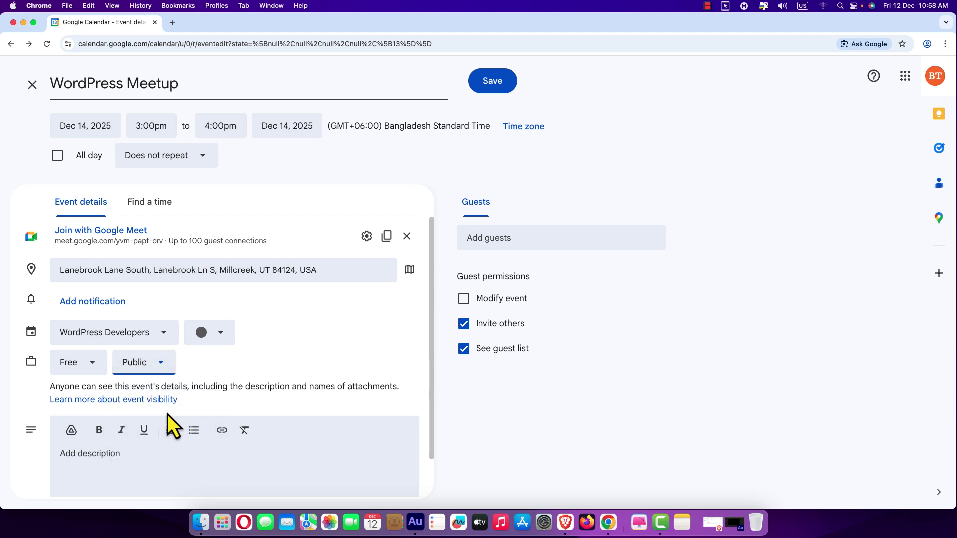
{"action": "left_click", "coordinate": [166, 373]}
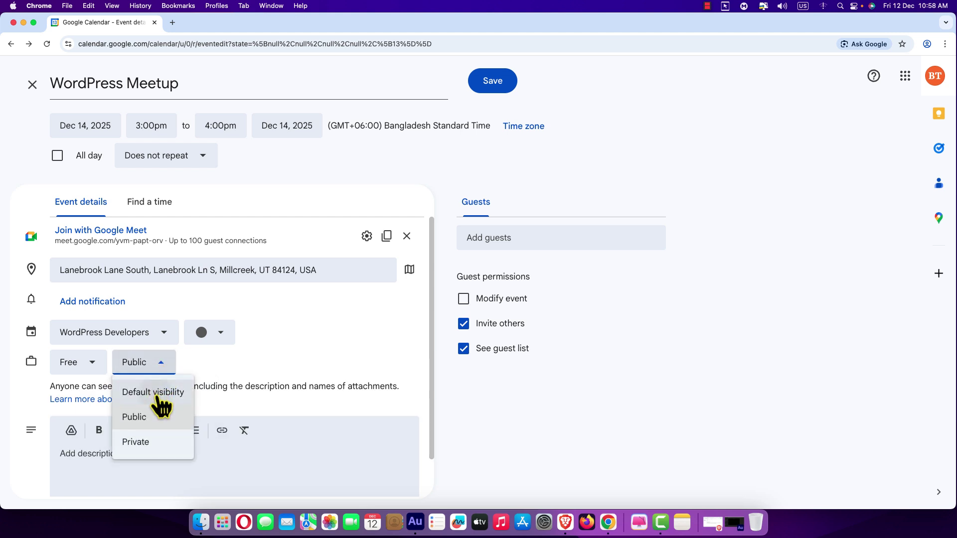
{"action": "left_click", "coordinate": [157, 393]}
Add an event description beginning "WordPress is a popular, beginner-friendly platform for building websites and blogs." and save the event
{"action": "left_click", "coordinate": [96, 433]}
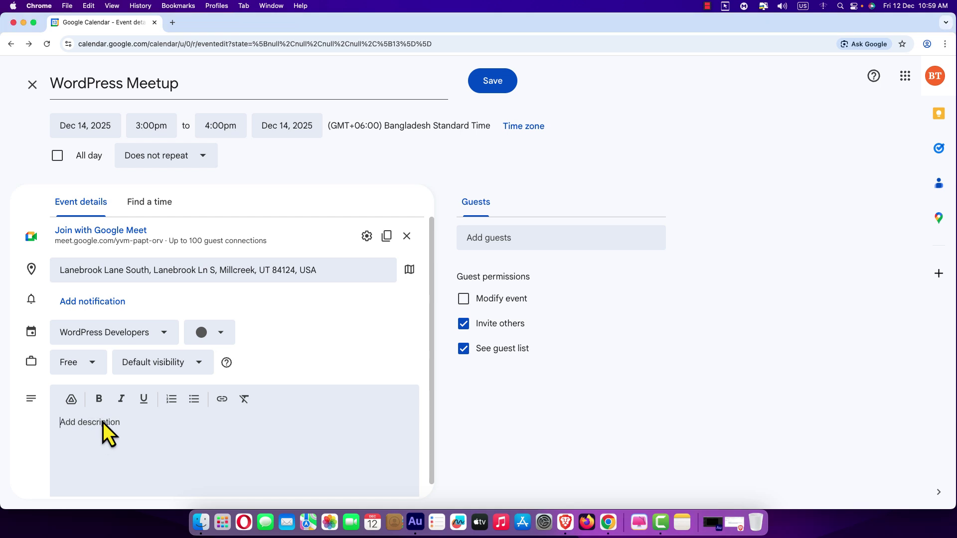
{"action": "type", "text": "WordPress is a popular, beginner-friendly platform for building websites and blogs. It offers customizable themes, plugins for added features, and an easy editor for creating pages and posts. WordPress powers millions of sites worldwide because it’s flexible, regularly updated, and works for everything from simple personal pages to full business websites."}
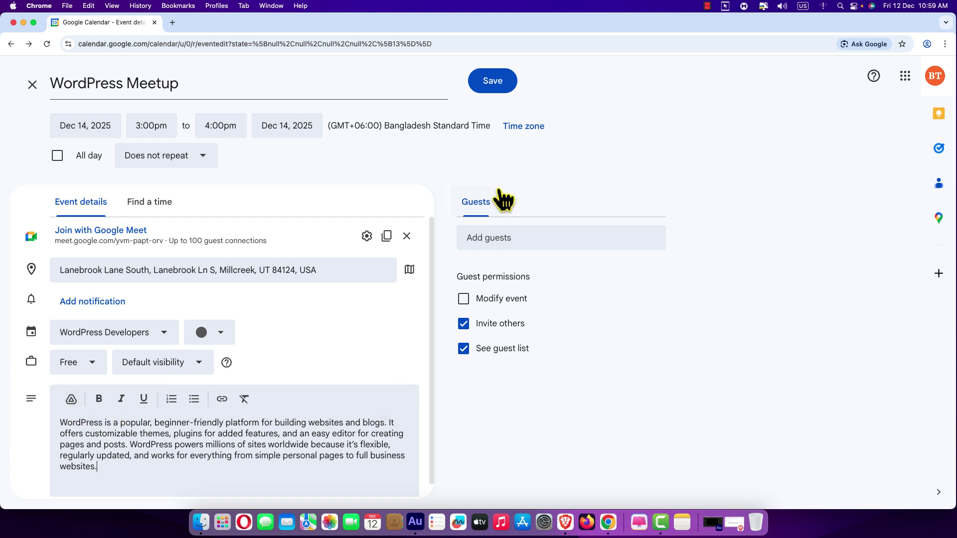
{"action": "left_click", "coordinate": [501, 89]}
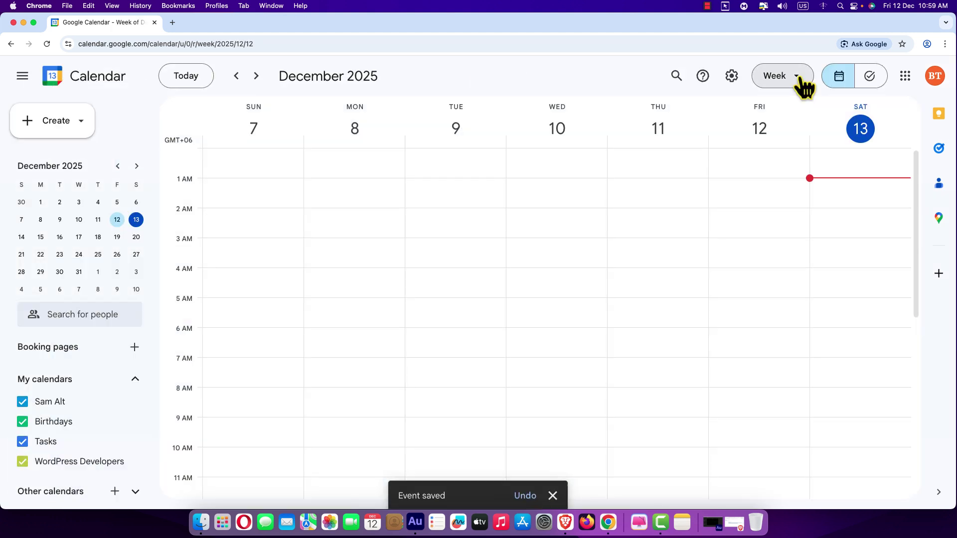
Switch the calendar to the Month view
{"action": "left_click", "coordinate": [798, 77]}
{"action": "left_click", "coordinate": [790, 162]}
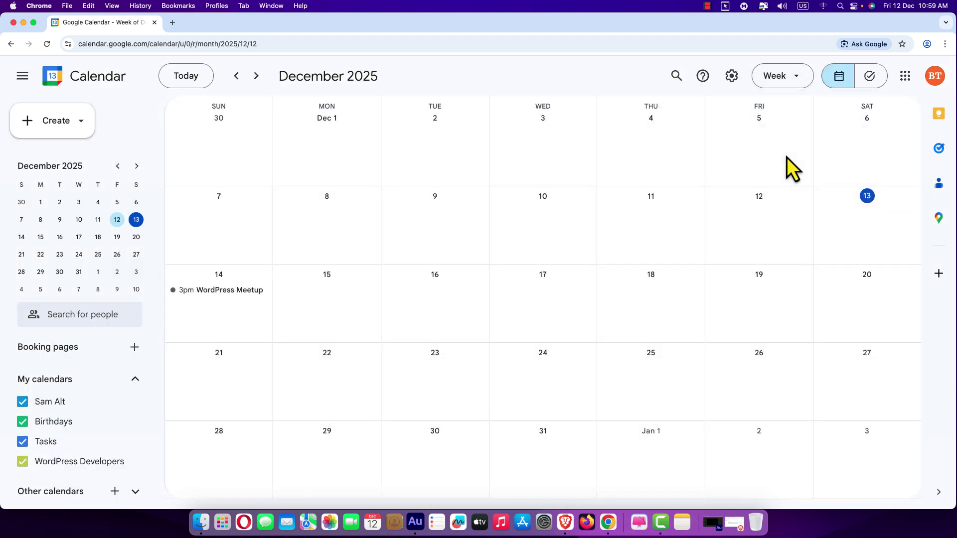